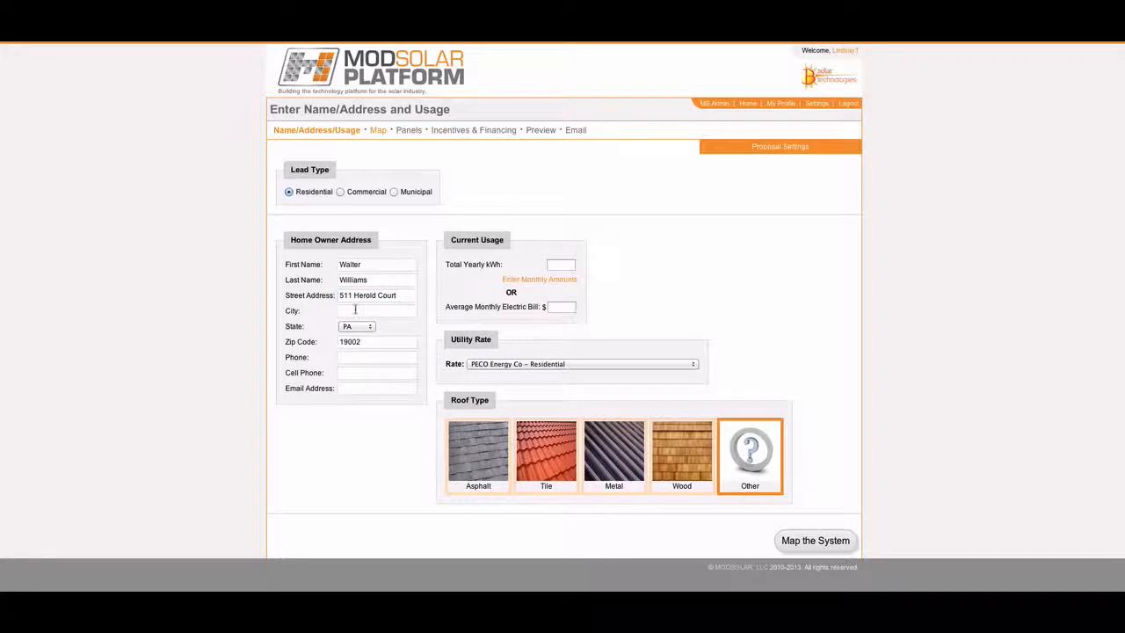
Fill in the city in the home owner's address.
left_click(359, 311)
type("Maple Glen")
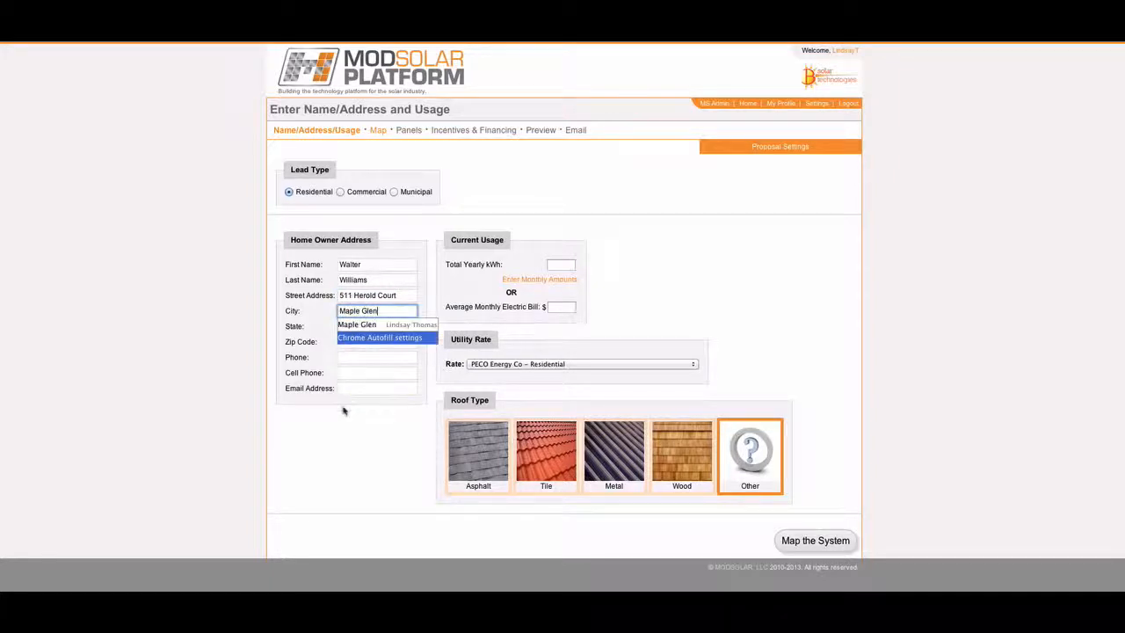
key("Up")
key("Return")
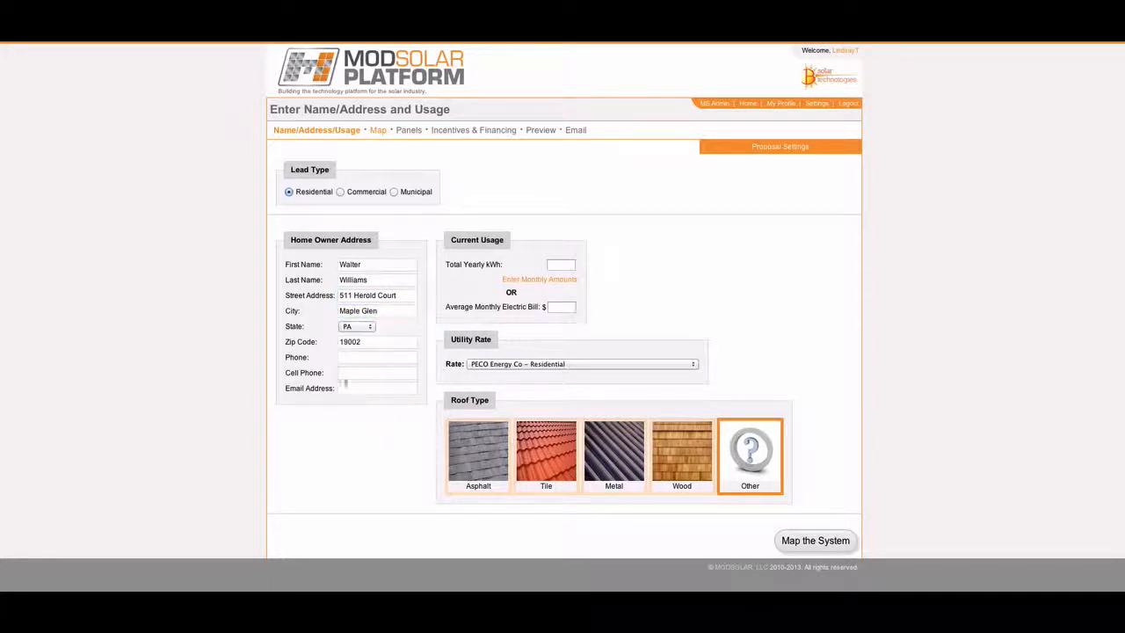
Fill in the home owner's phone number, cell phone number and e-mail address.
left_click(345, 357)
type("1111111111")
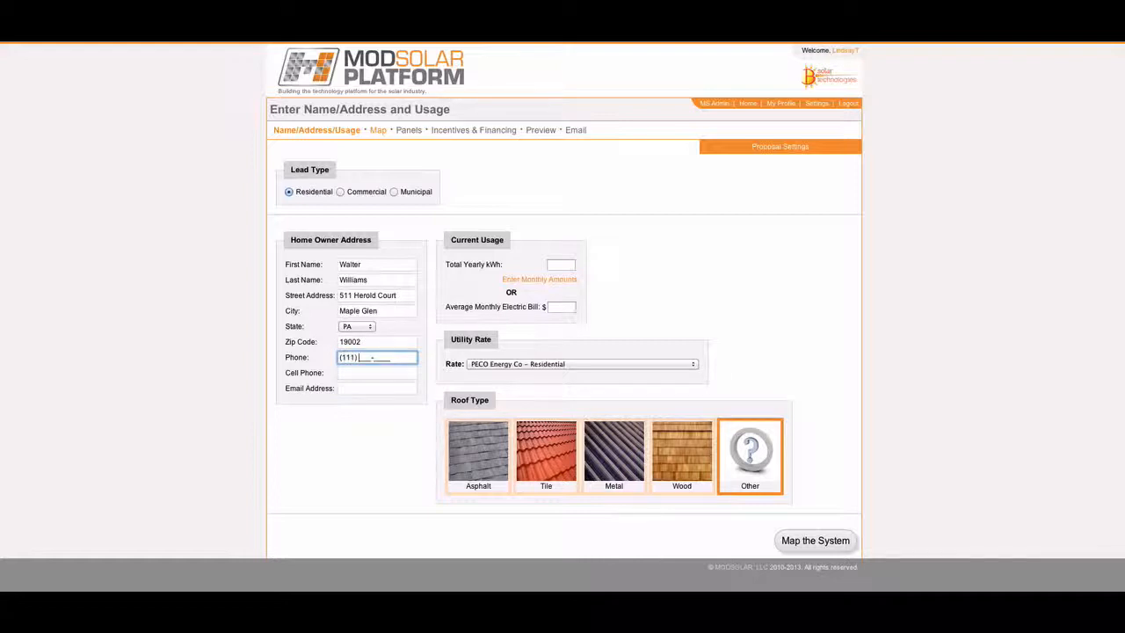
key("Tab")
type("1")
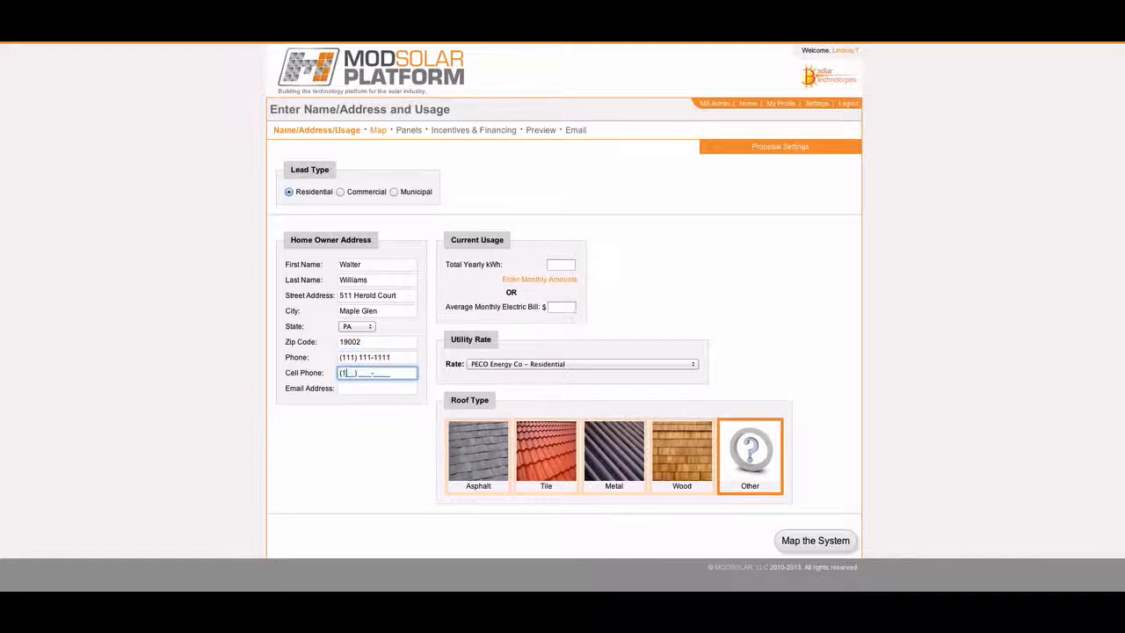
type("11) 111-1111-1")
key("Tab")
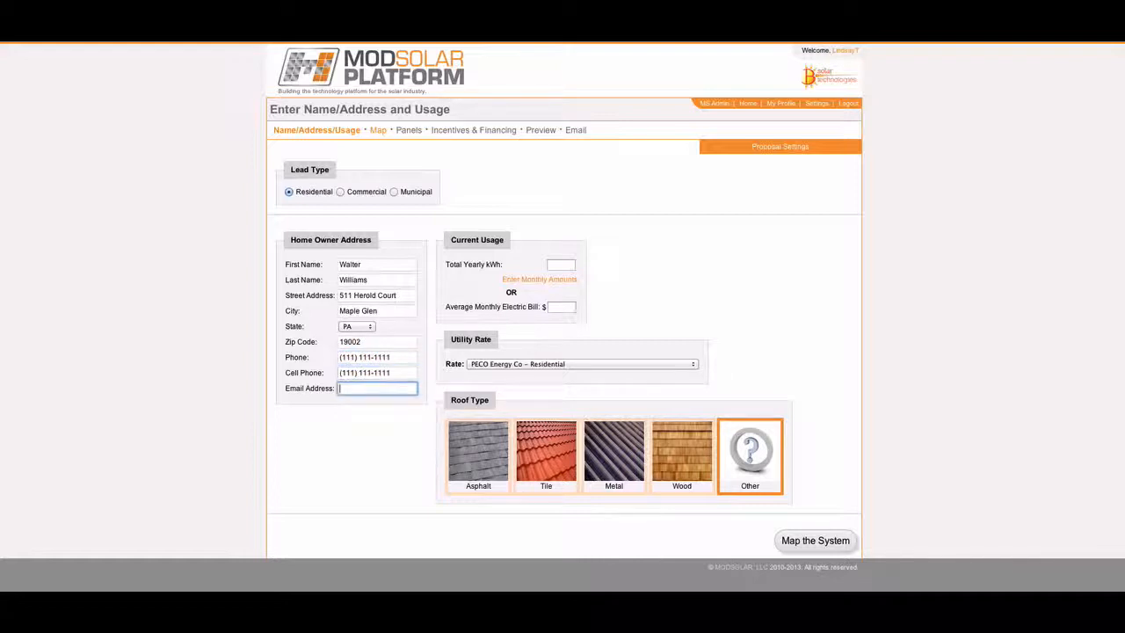
Set the average monthly electric bill to $500 in the current usage details.
left_click(570, 307)
type("500")
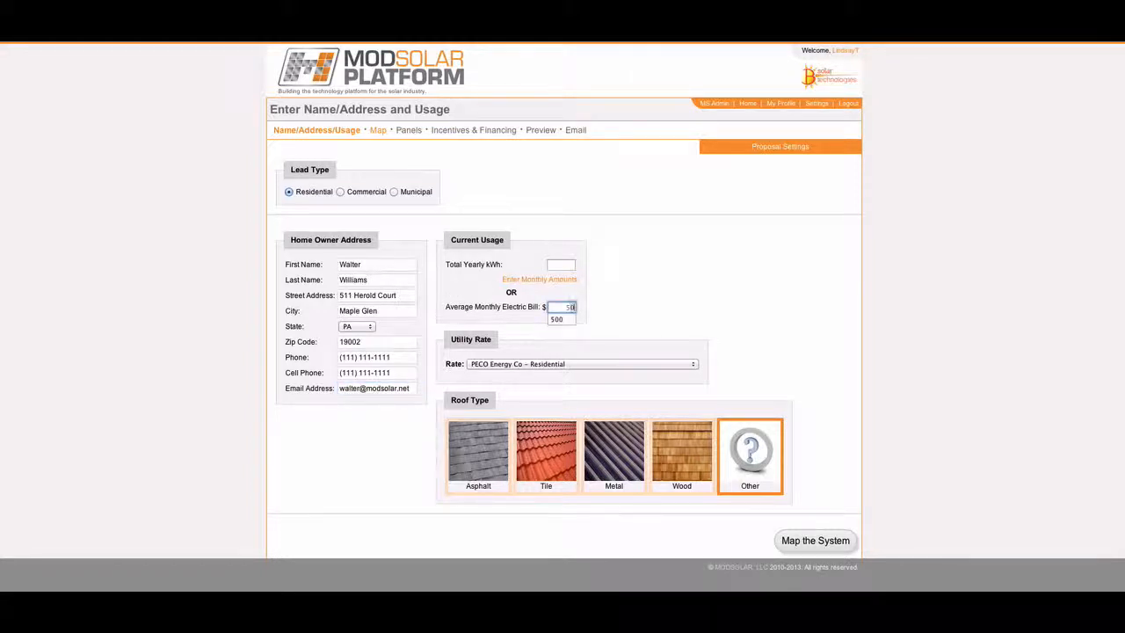
left_click(694, 273)
Open the proposal settings, close them and leave them open again.
left_click(727, 152)
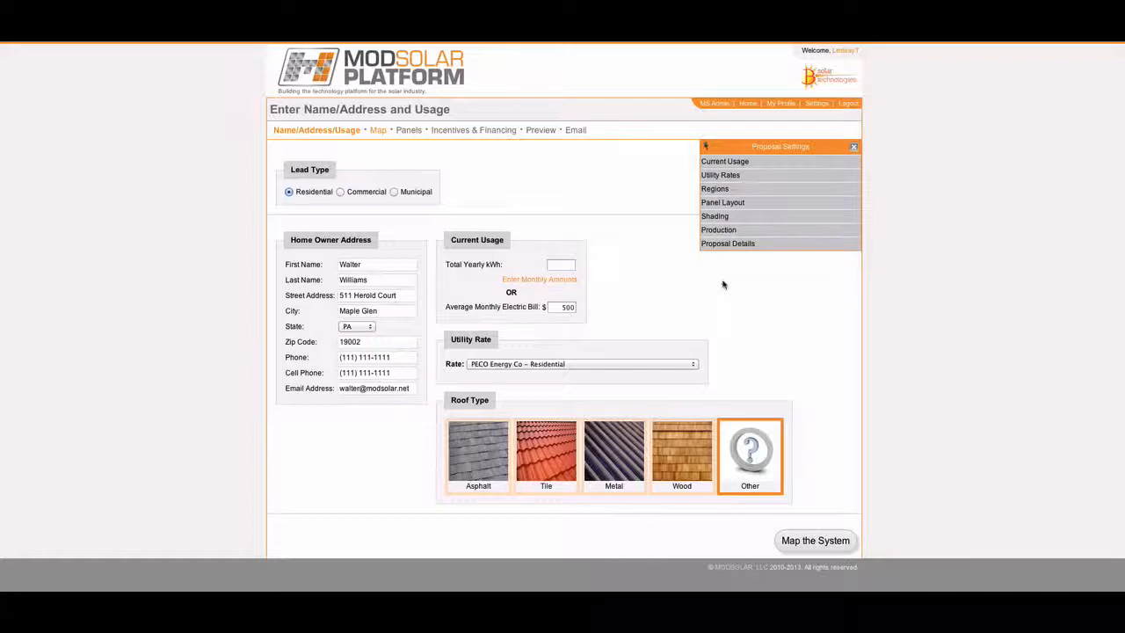
left_click(853, 149)
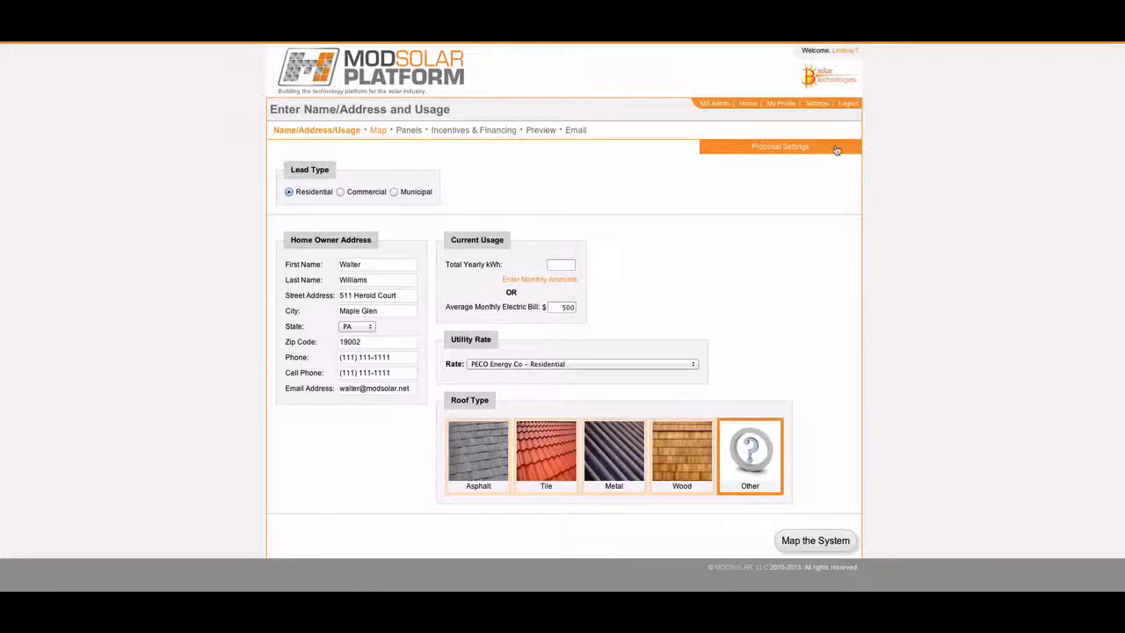
left_click(837, 149)
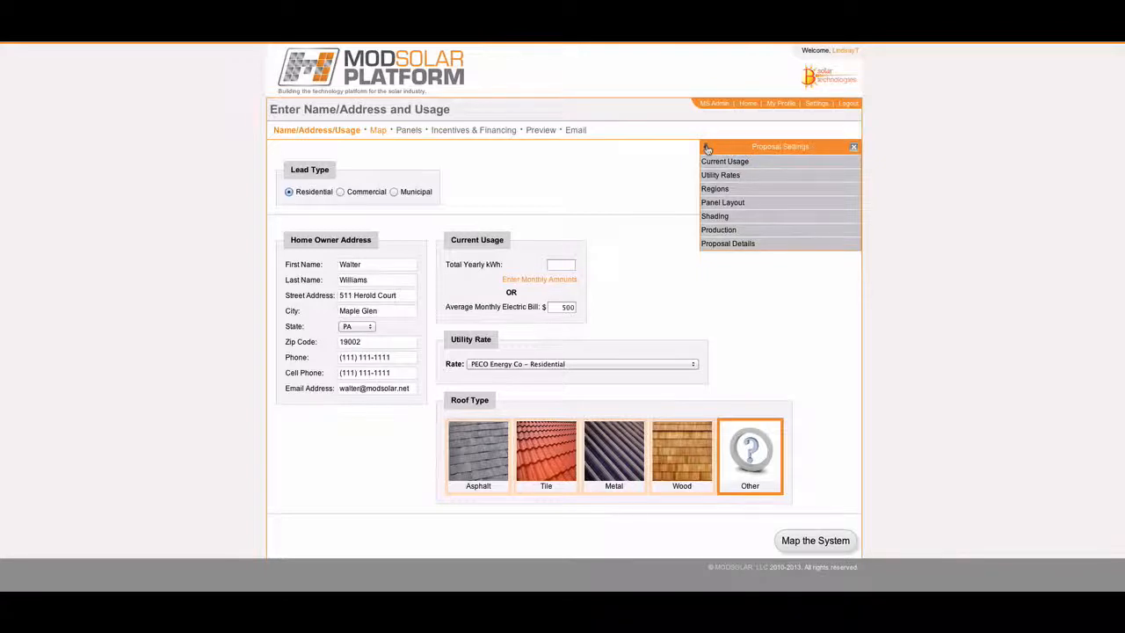
Continue to mapping the system and centre the enlarged aerial map on the house with the swimming pool.
left_click(824, 541)
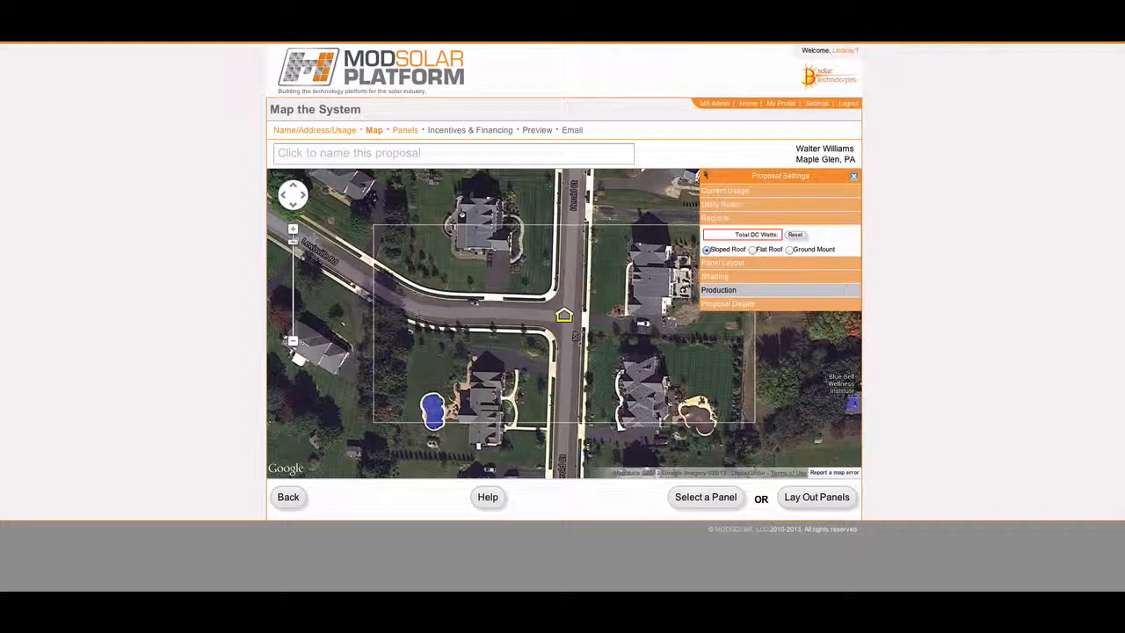
left_click(293, 230)
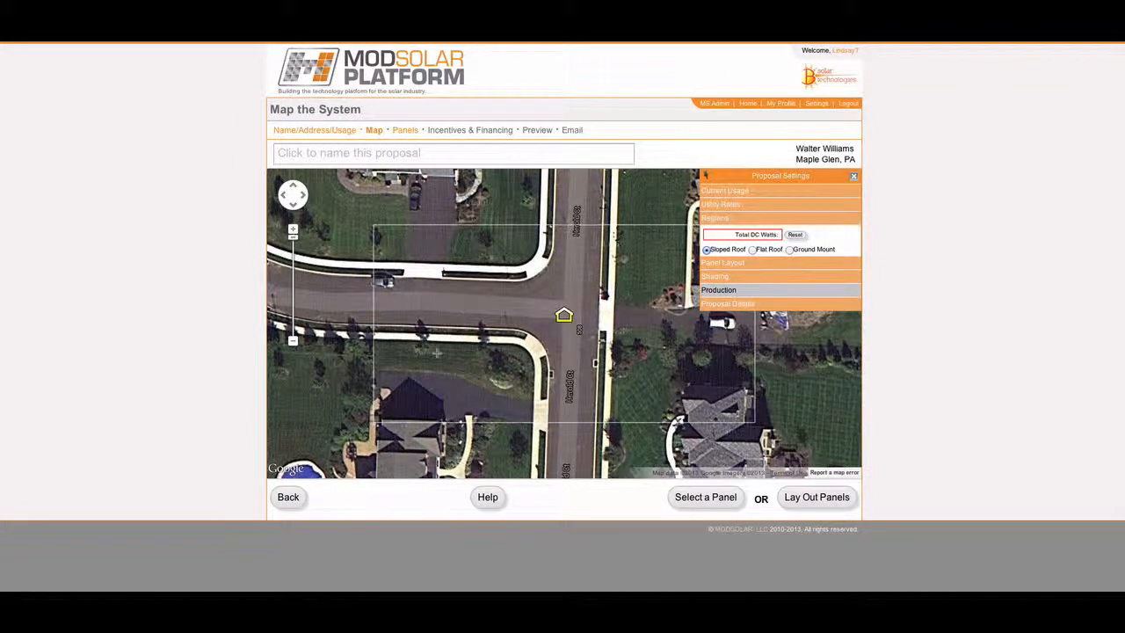
left_click_drag(436, 353, 547, 187)
left_click_drag(486, 321, 524, 322)
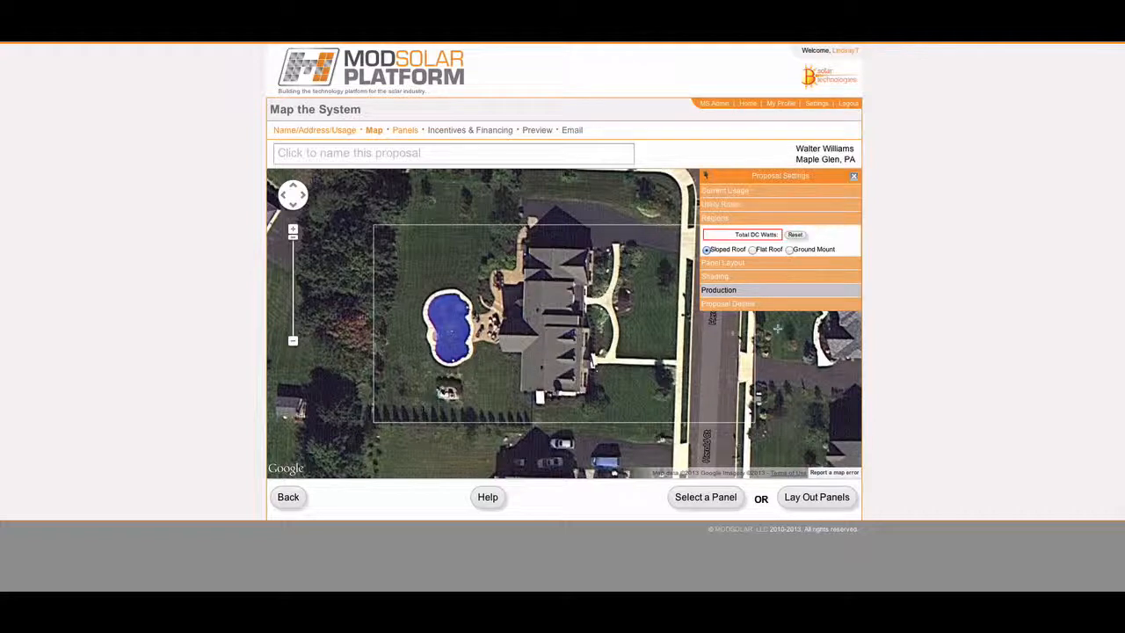
Change the average monthly electric bill in the proposal's current usage settings to $350.
left_click(749, 191)
left_click(749, 265)
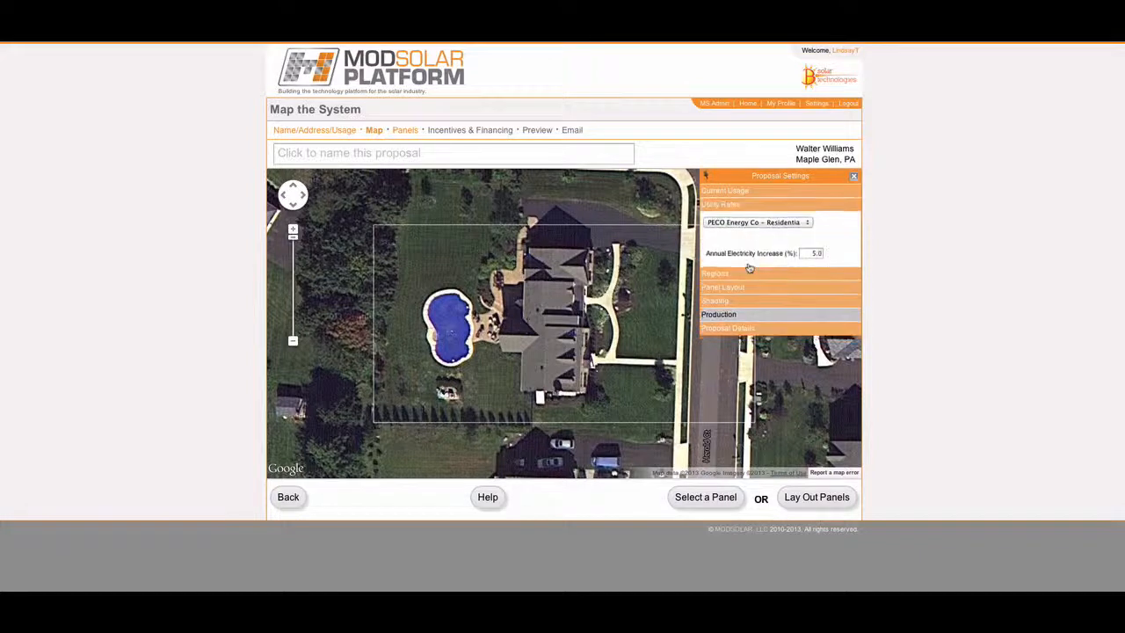
left_click(749, 191)
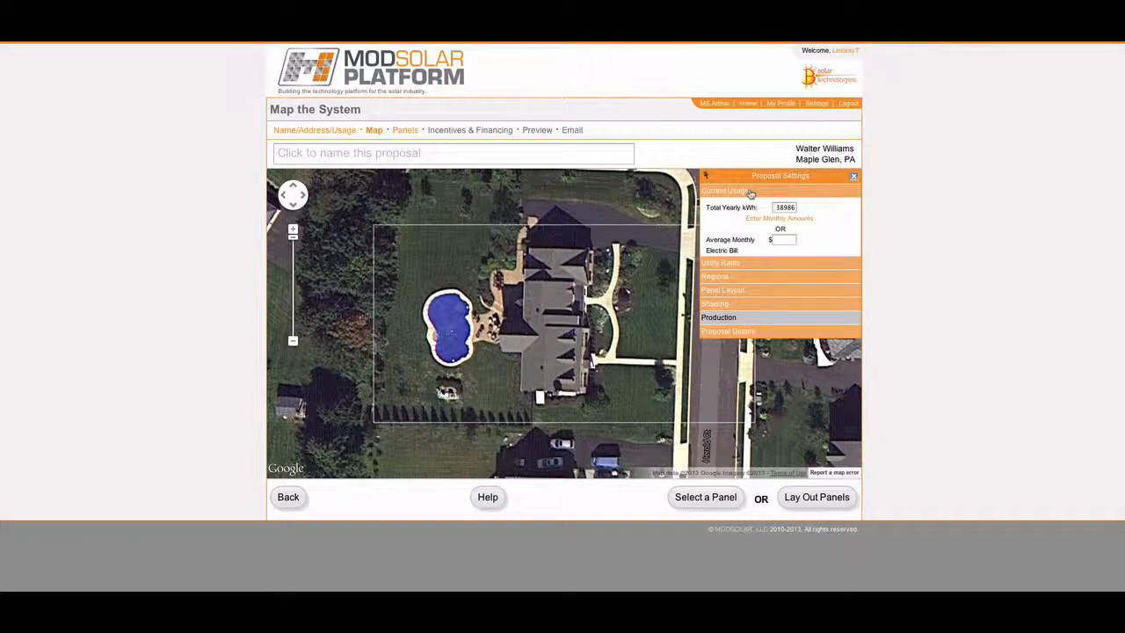
left_click(785, 240)
type("350")
left_click(809, 192)
left_click(781, 190)
Outline a four-edged region, about 29 by 10 ft, on the roof wing facing the pool and adjust its placement.
left_click(545, 337)
left_click(544, 354)
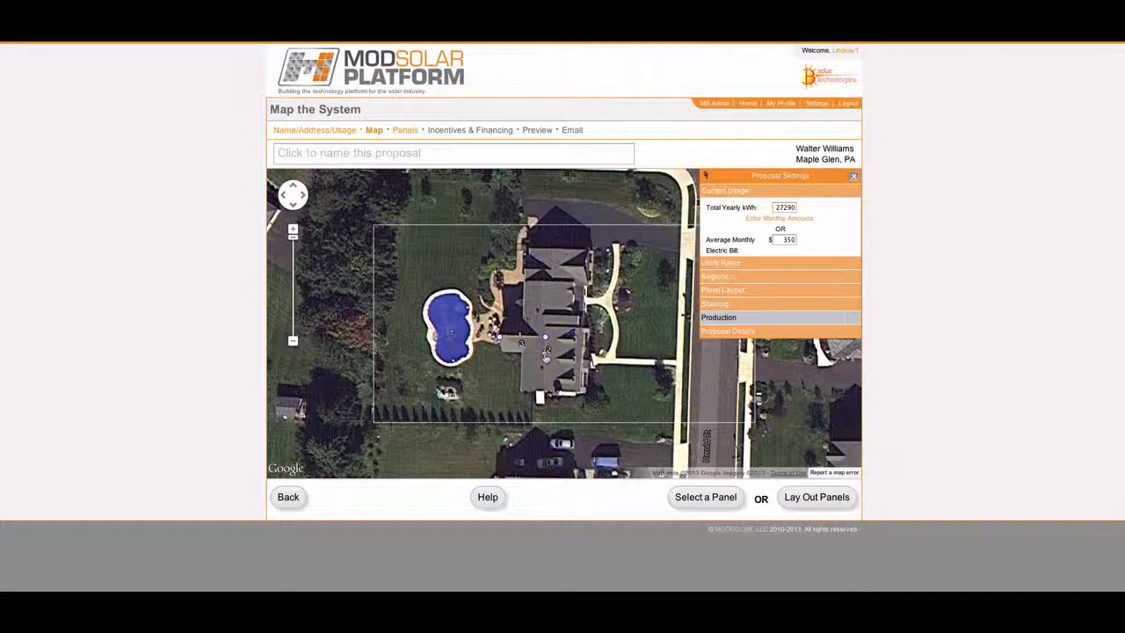
left_click(503, 351)
left_click(524, 350)
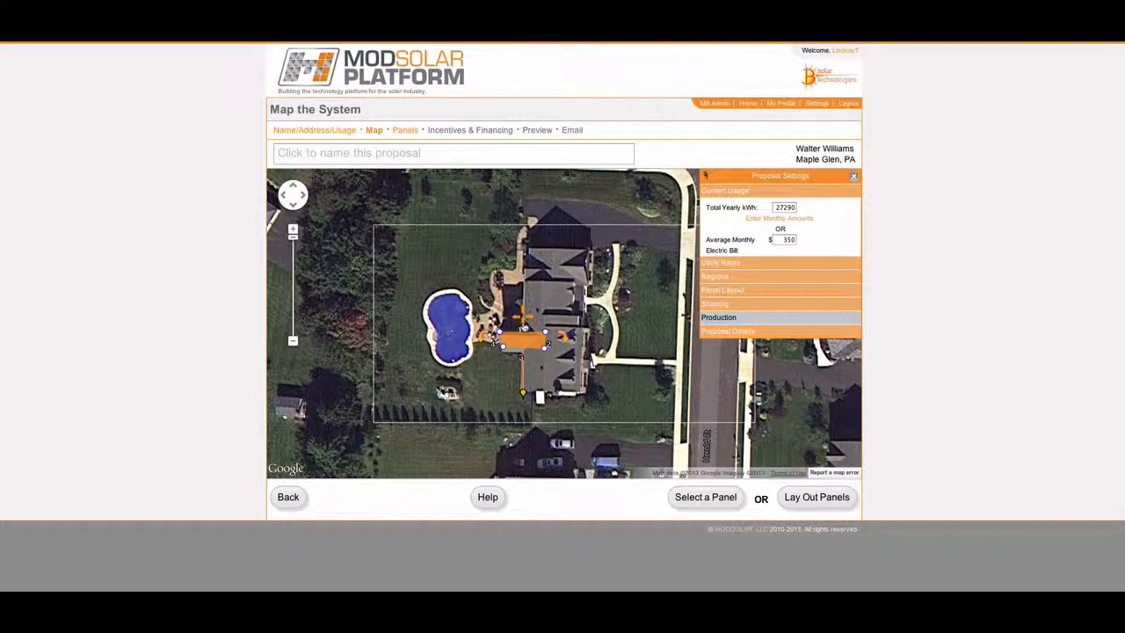
left_click_drag(523, 326, 523, 331)
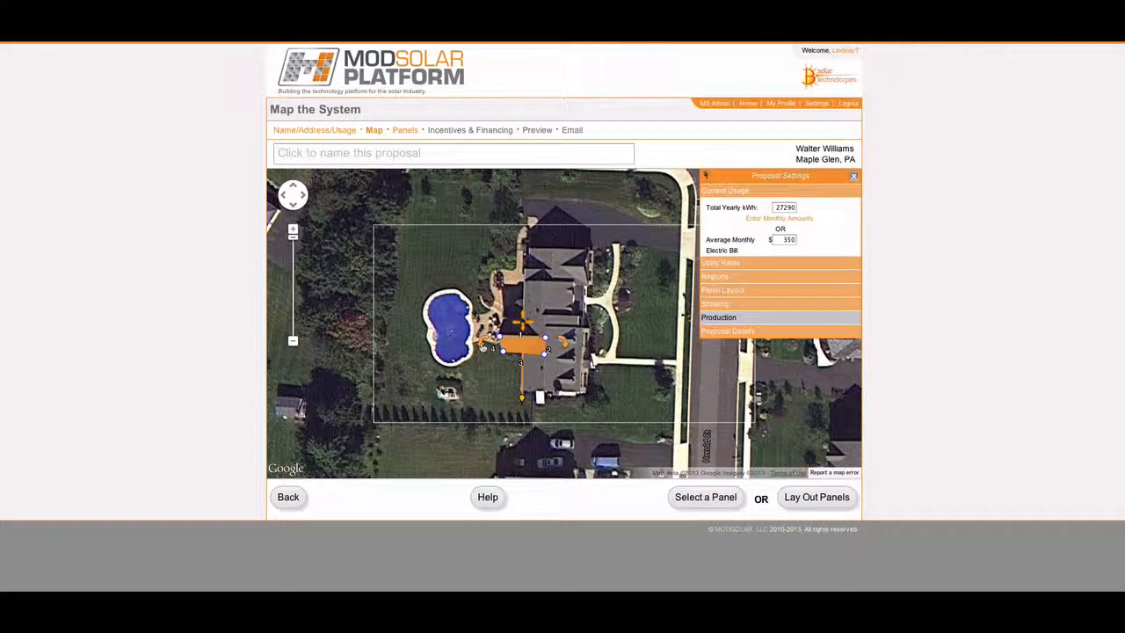
left_click(483, 344)
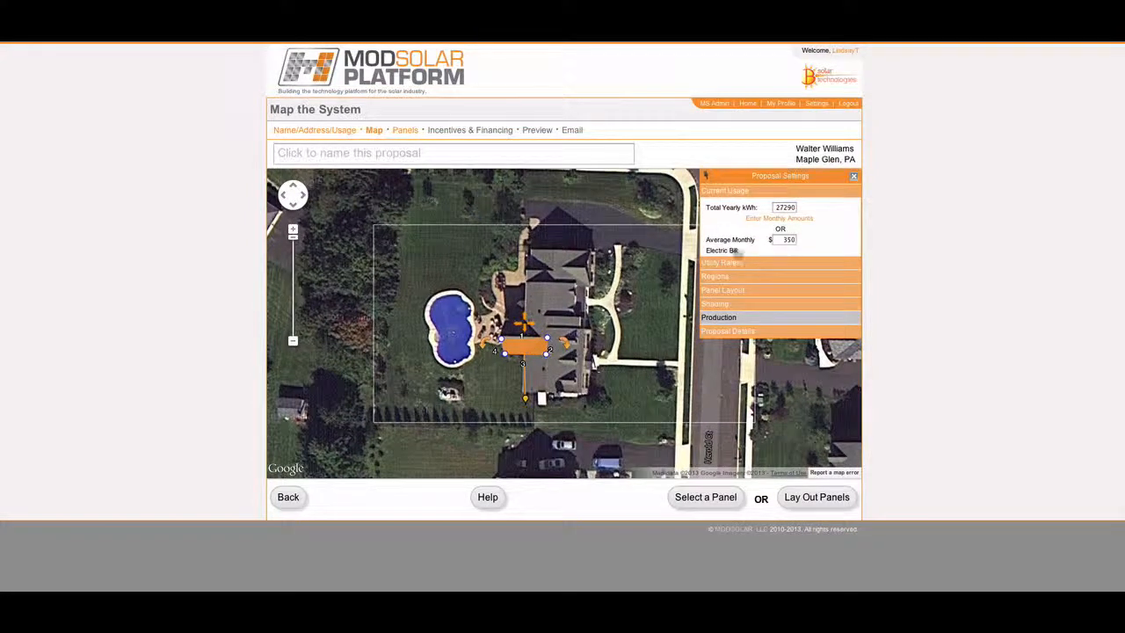
Snap the azimuth of Region 1 and apply 2 ft setbacks to its edges.
left_click(749, 275)
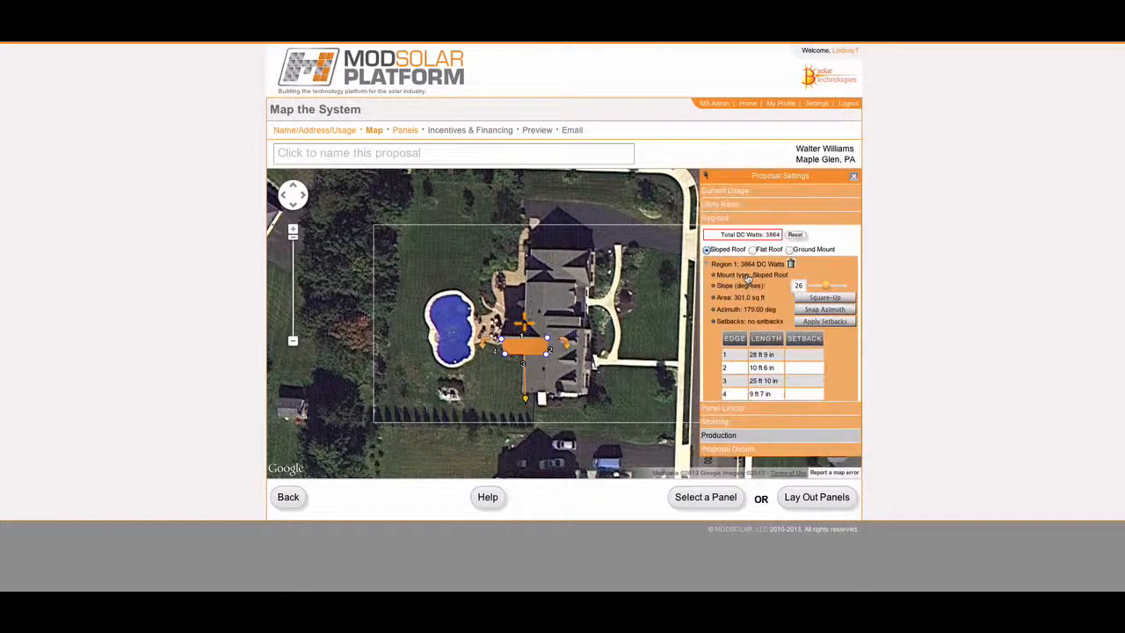
left_click(707, 264)
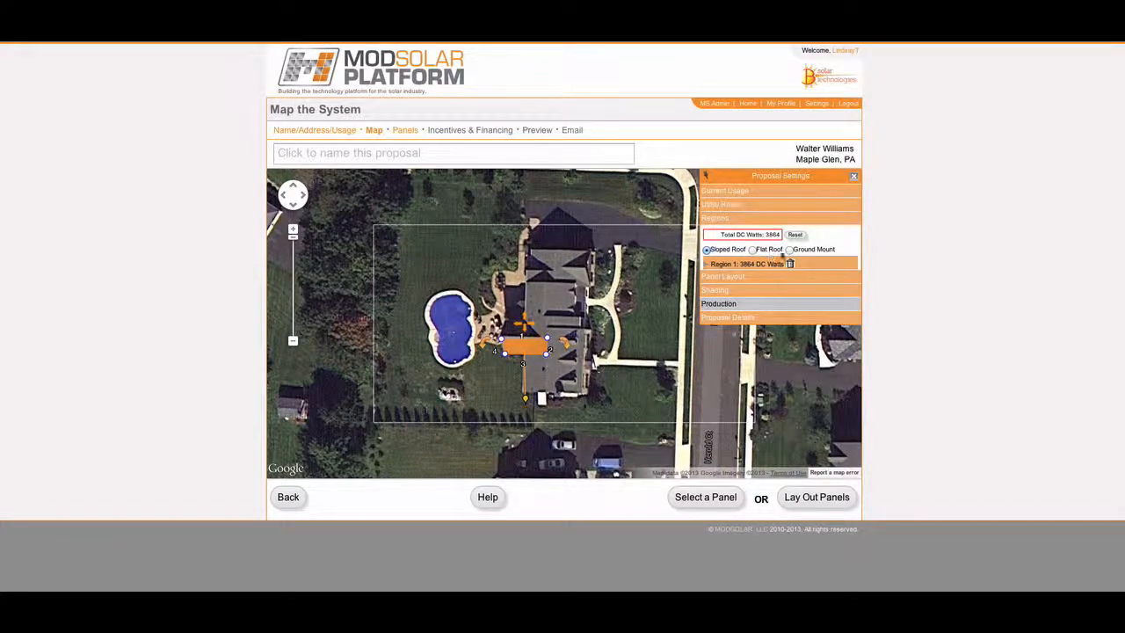
left_click(706, 268)
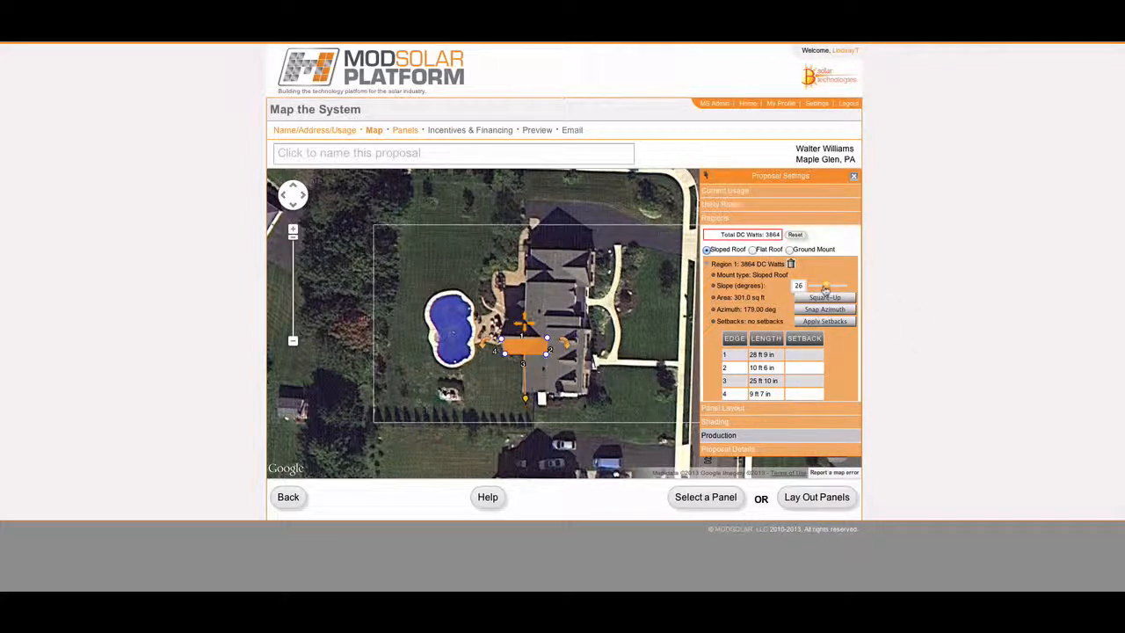
left_click(825, 309)
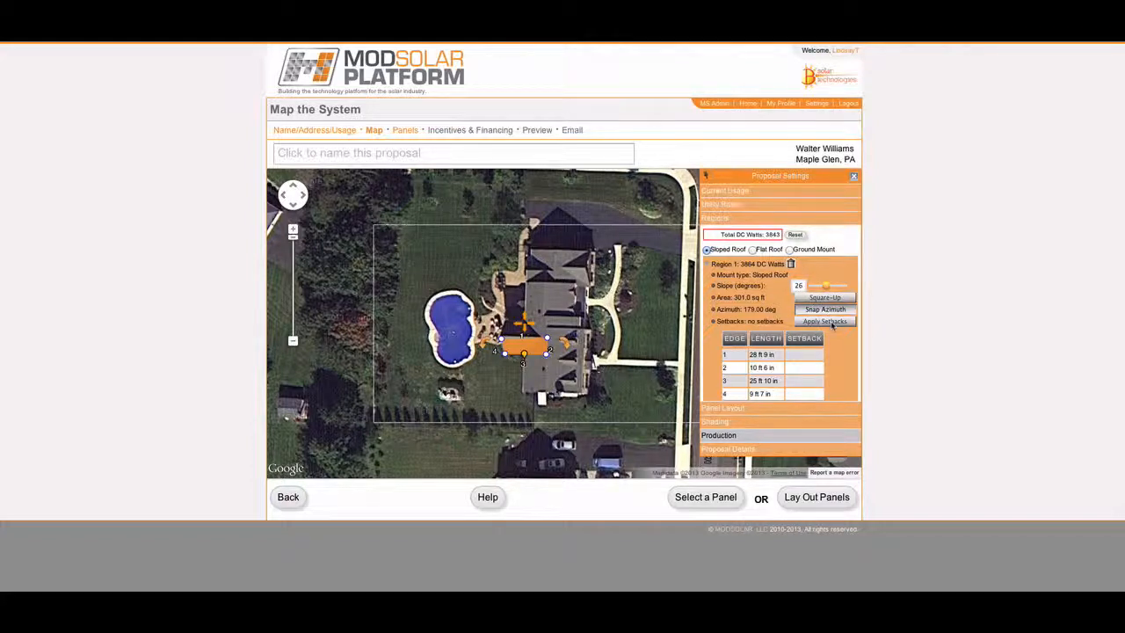
left_click(830, 323)
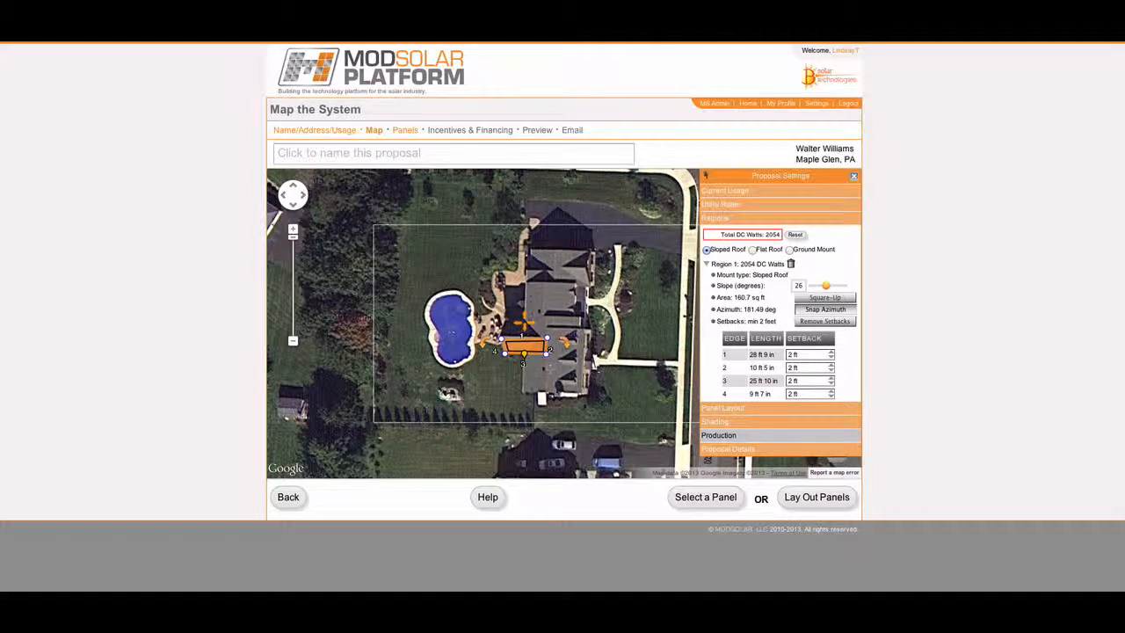
Adjust the setback of edge 1 of the roof region up and down in increments.
left_click(832, 352)
left_click(832, 353)
left_click(831, 359)
left_click(831, 359)
left_click(831, 359)
Set the yearly shading value to 80% for all months and lay out the panels on the roof region.
left_click(740, 425)
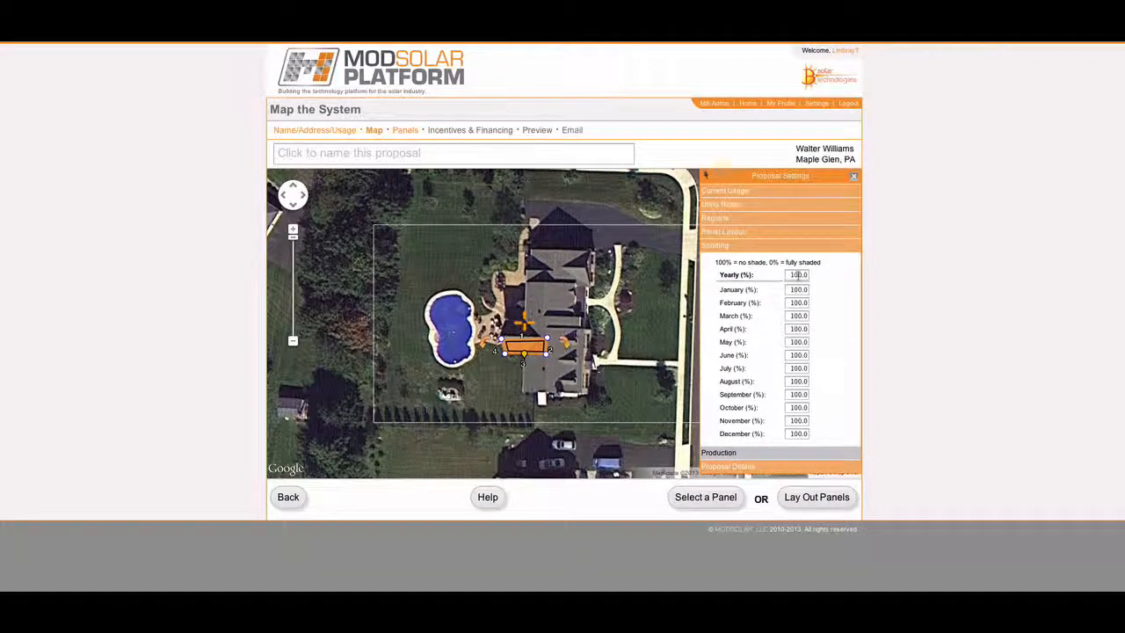
left_click(791, 276)
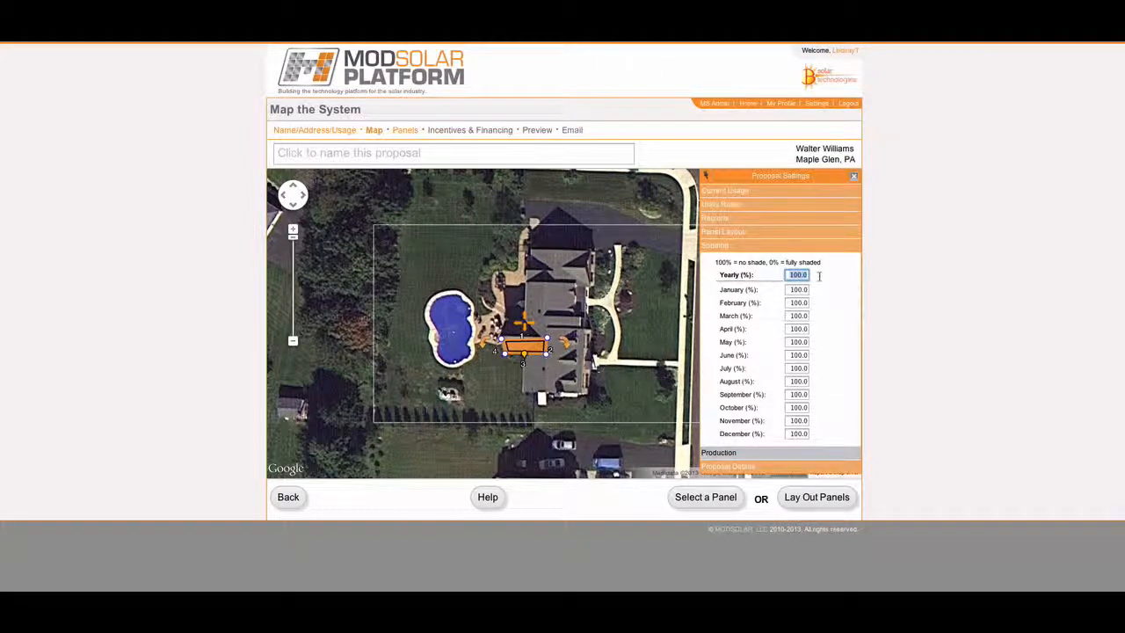
type("80")
left_click(840, 290)
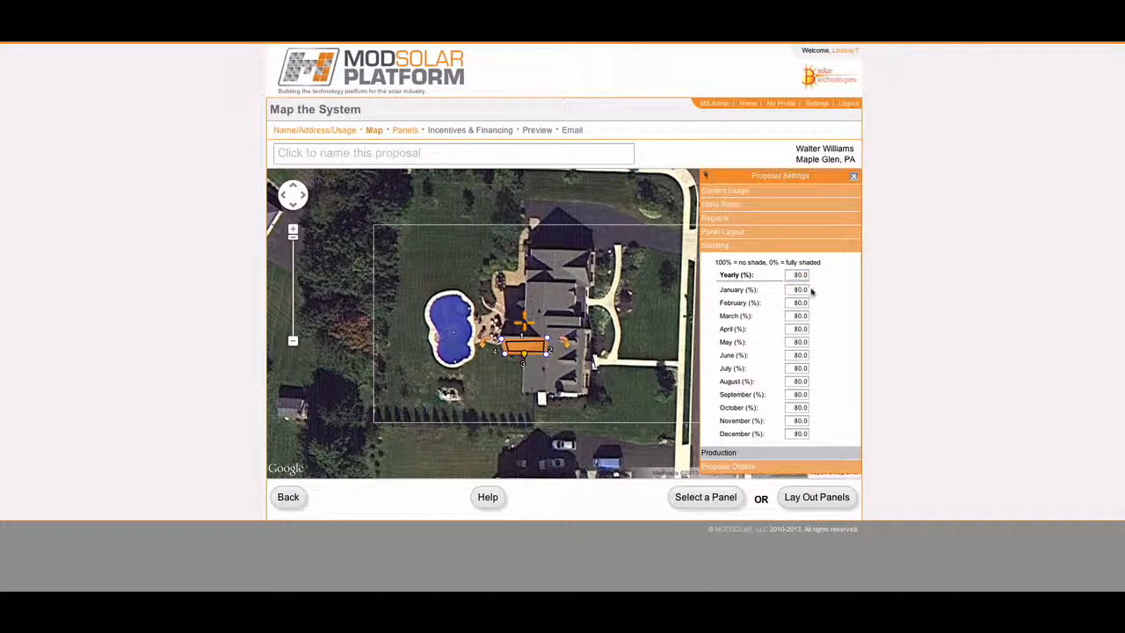
left_click(816, 497)
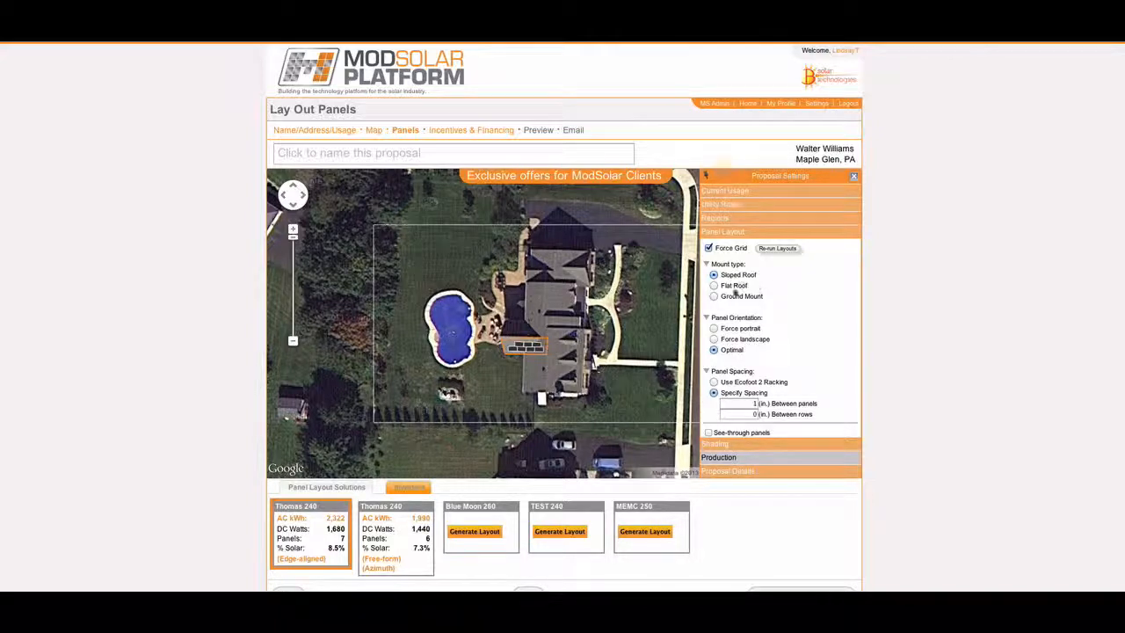
Change the mount type to Flat Roof, enable automatic calculation of inter-row shadows and re-run the layouts.
left_click(714, 286)
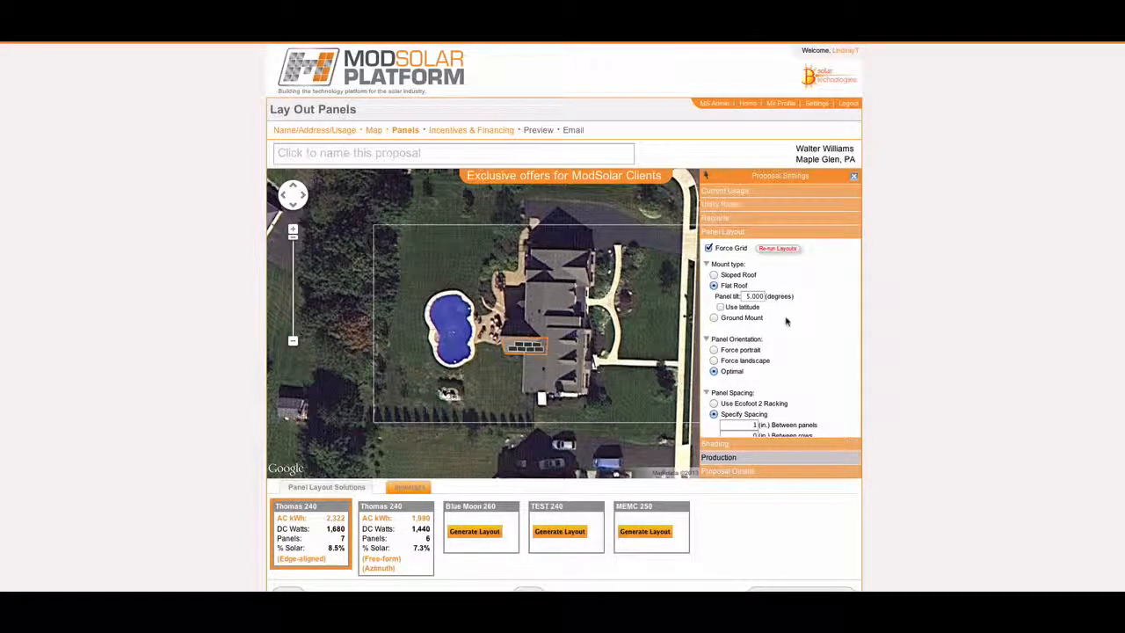
scroll(786, 321, "down", 3)
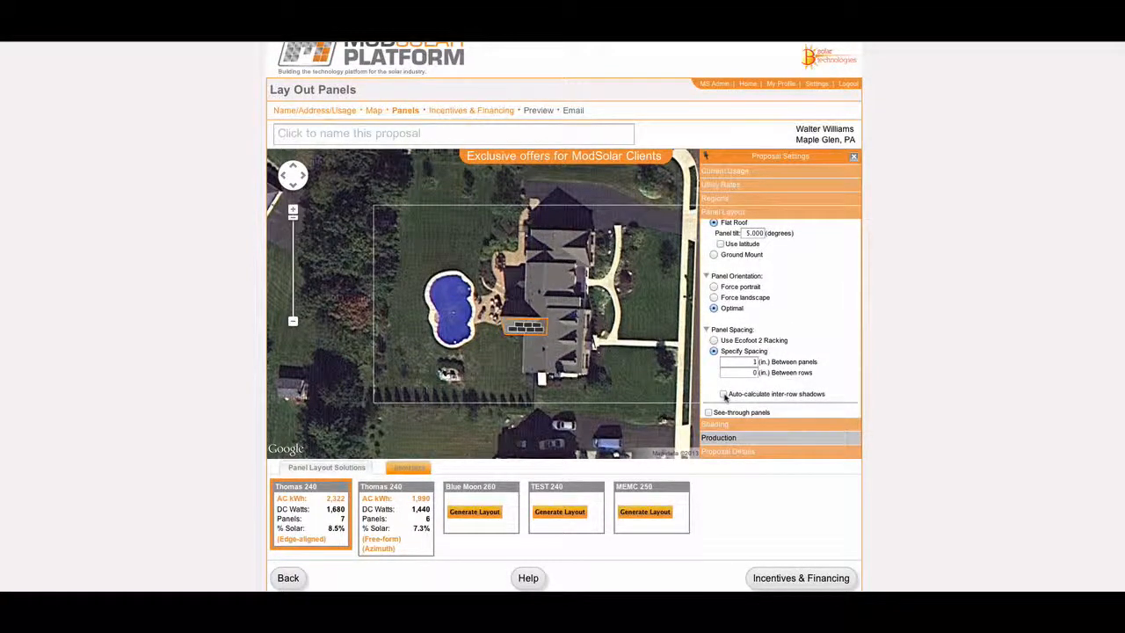
left_click(724, 396)
scroll(824, 335, "up", 1)
scroll(824, 335, "up", 2)
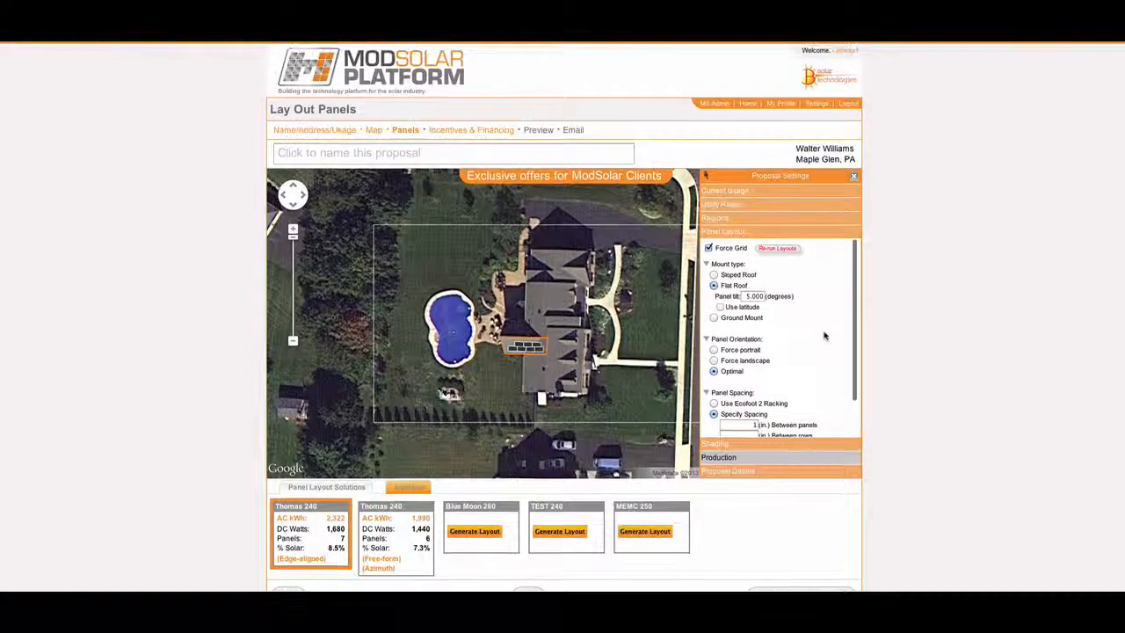
left_click(785, 250)
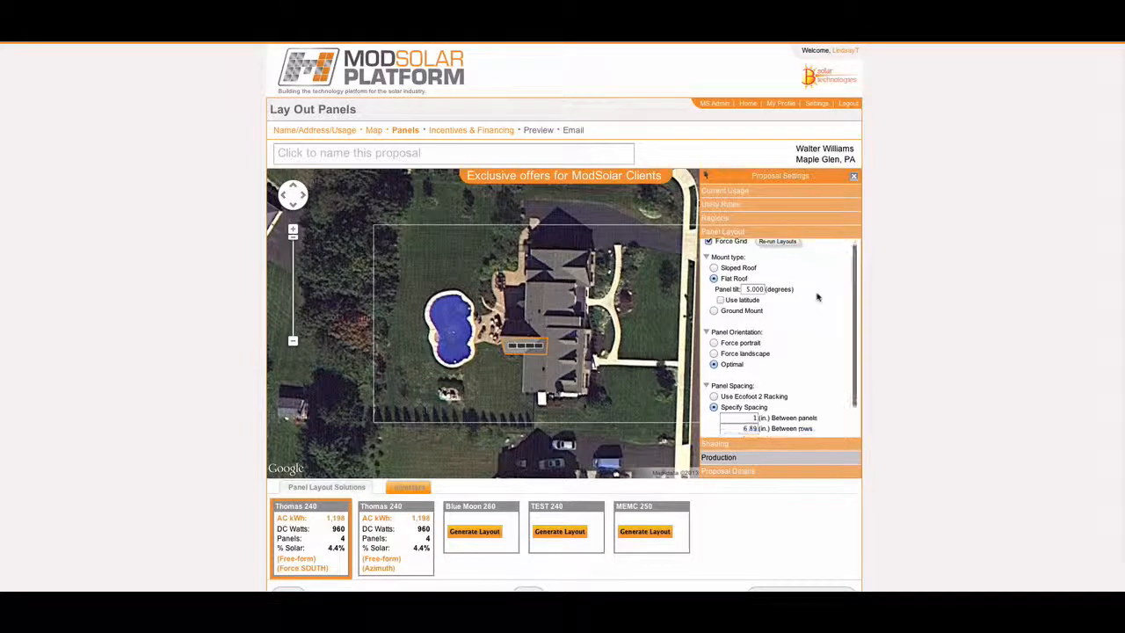
Review the panel layout settings and turn on see-through panels.
scroll(816, 296, "down", 2)
scroll(817, 296, "up", 2)
scroll(816, 296, "down", 3)
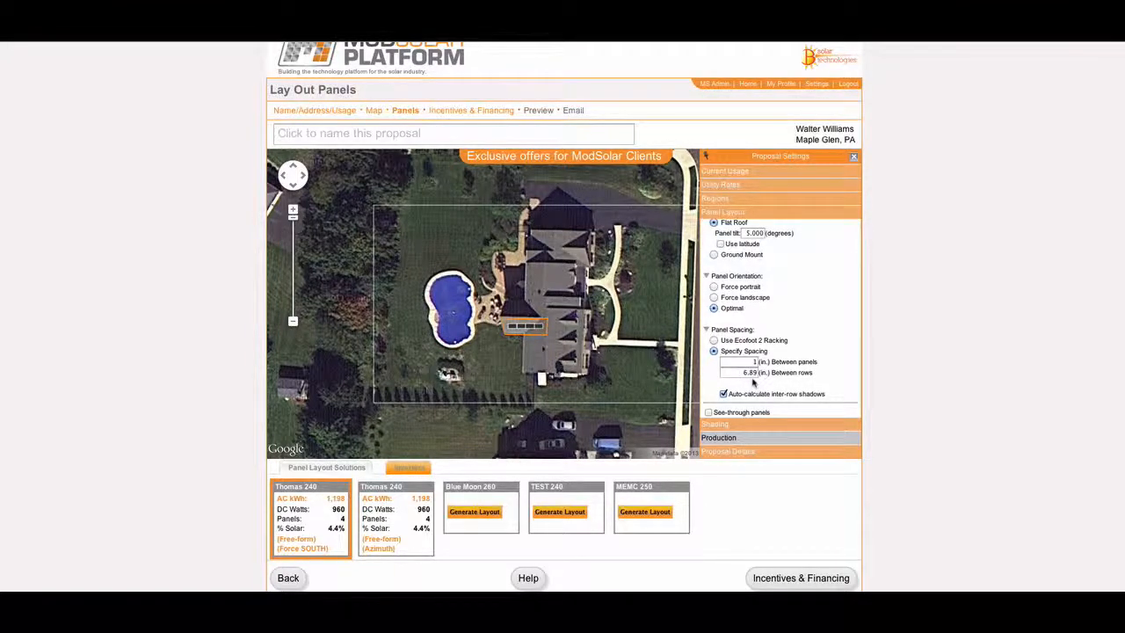
left_click(708, 413)
Mark two panels in the roof layout for deletion, and cancel the deletion.
left_click(537, 328)
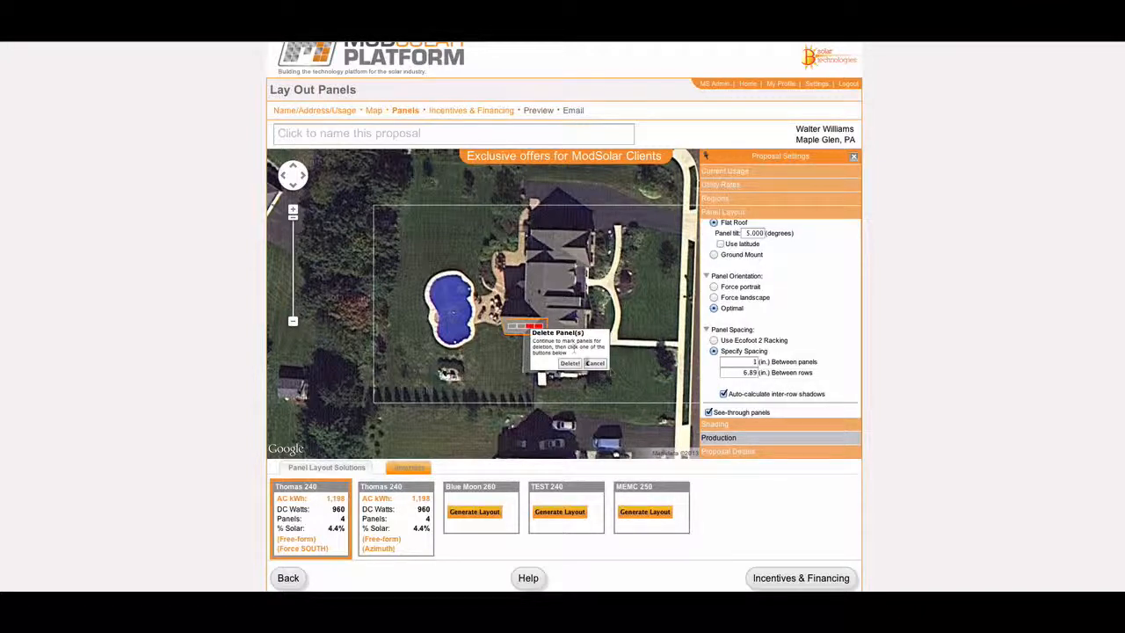
left_click(595, 363)
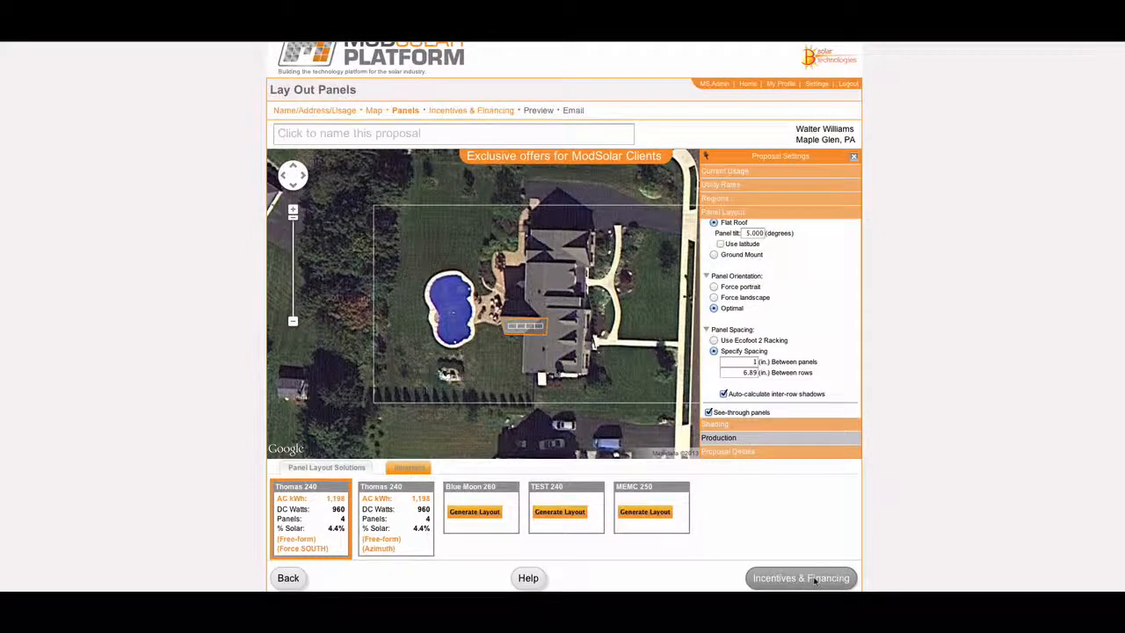
Go to the incentives and financing stage, check the roof region in the proposal settings, and return to incentives and financing.
left_click(815, 580)
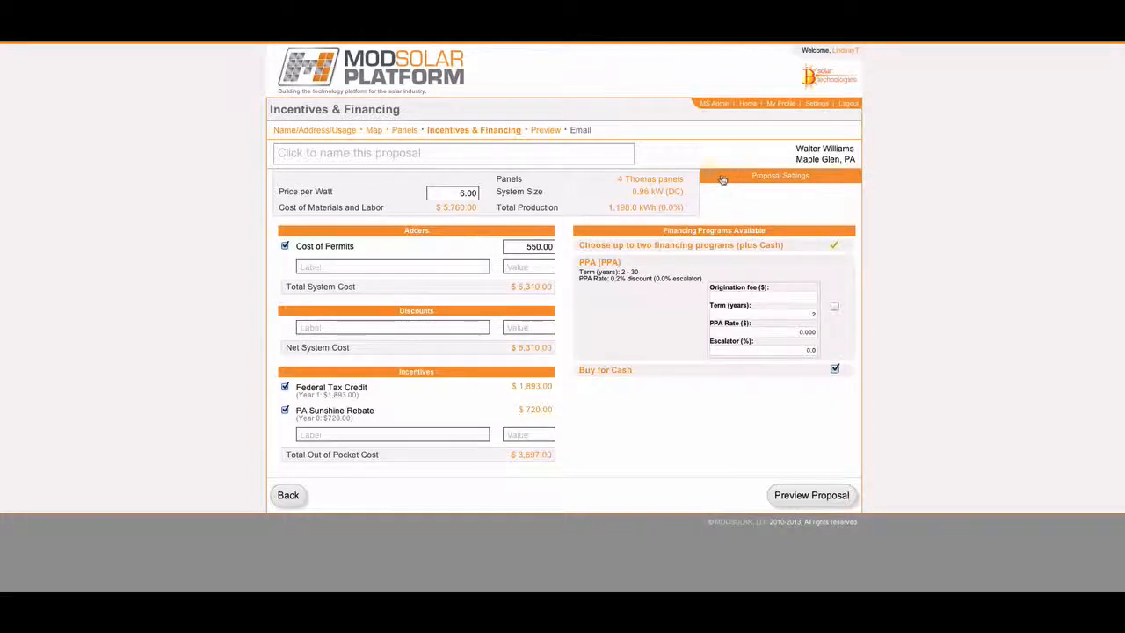
left_click(723, 179)
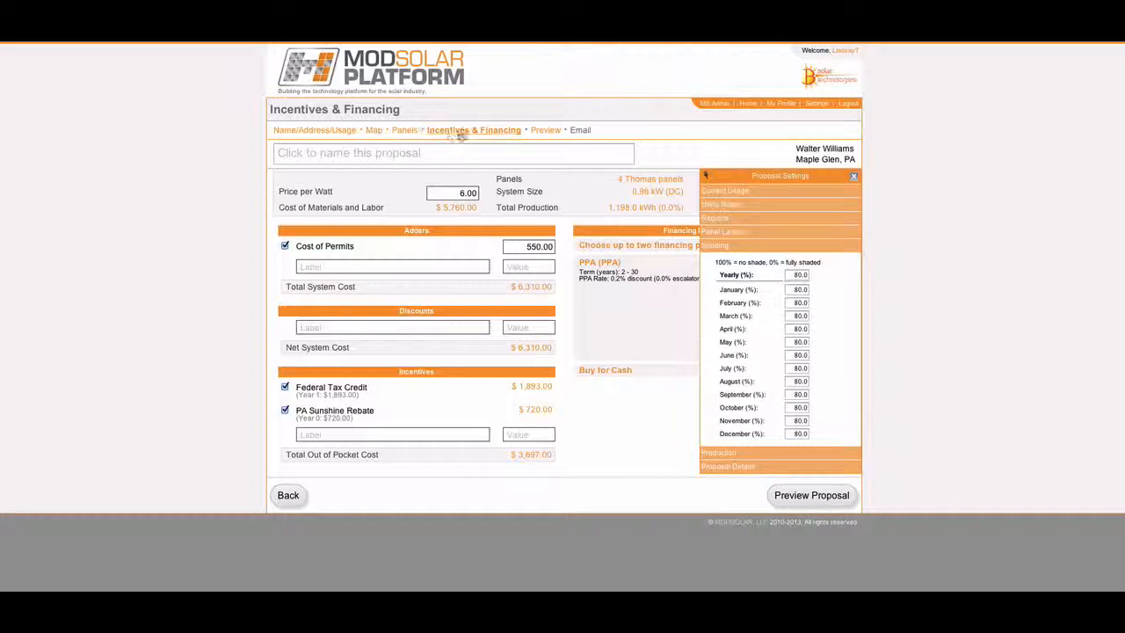
left_click(722, 224)
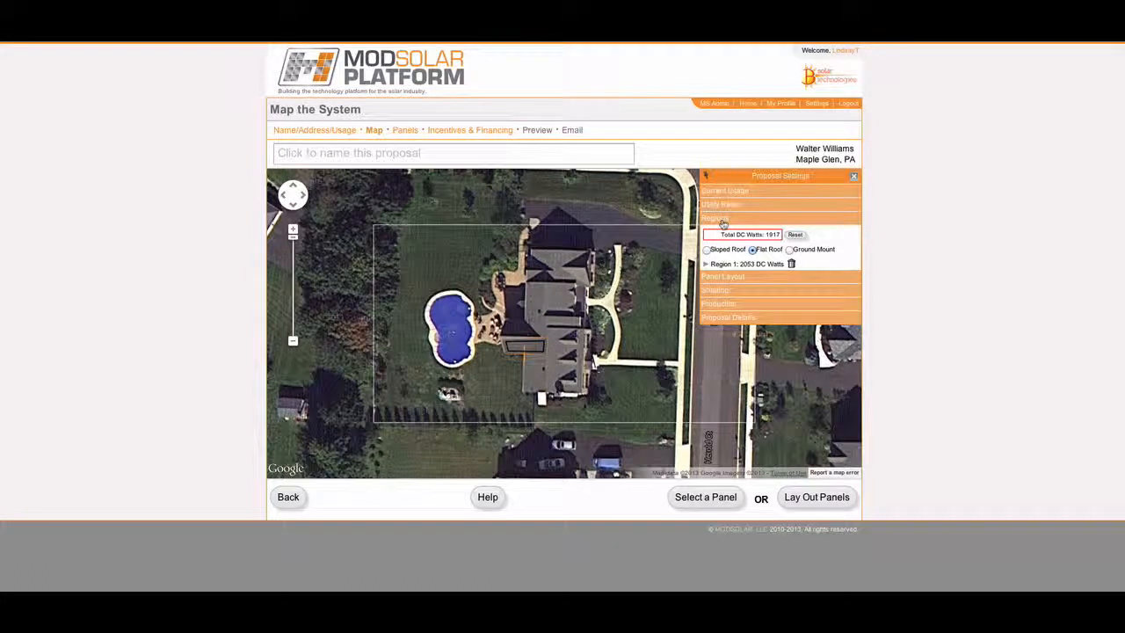
left_click(488, 131)
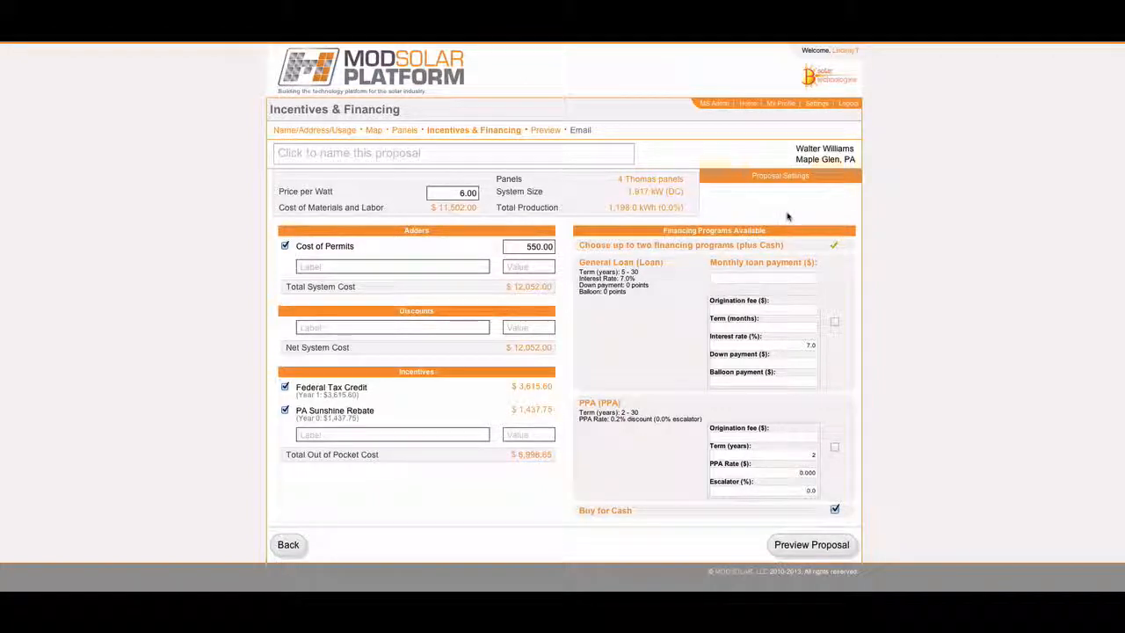
Preview the proposal and select the [ModSolar] Standard Cash Proposal template with the 90-day Schedule in the proposal details.
left_click(832, 546)
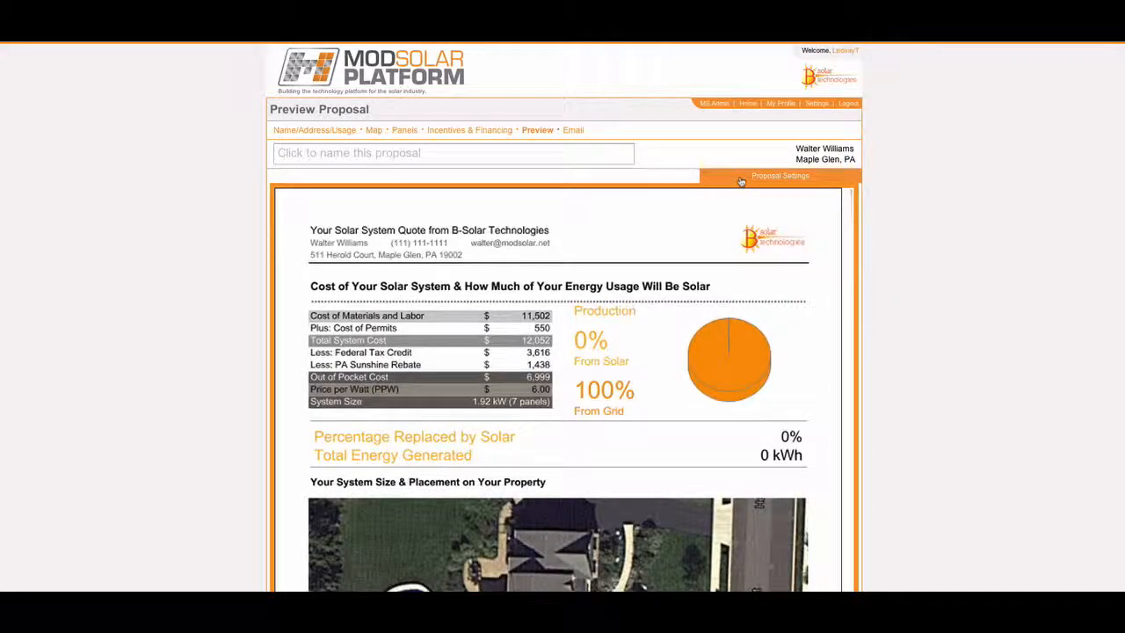
left_click(740, 180)
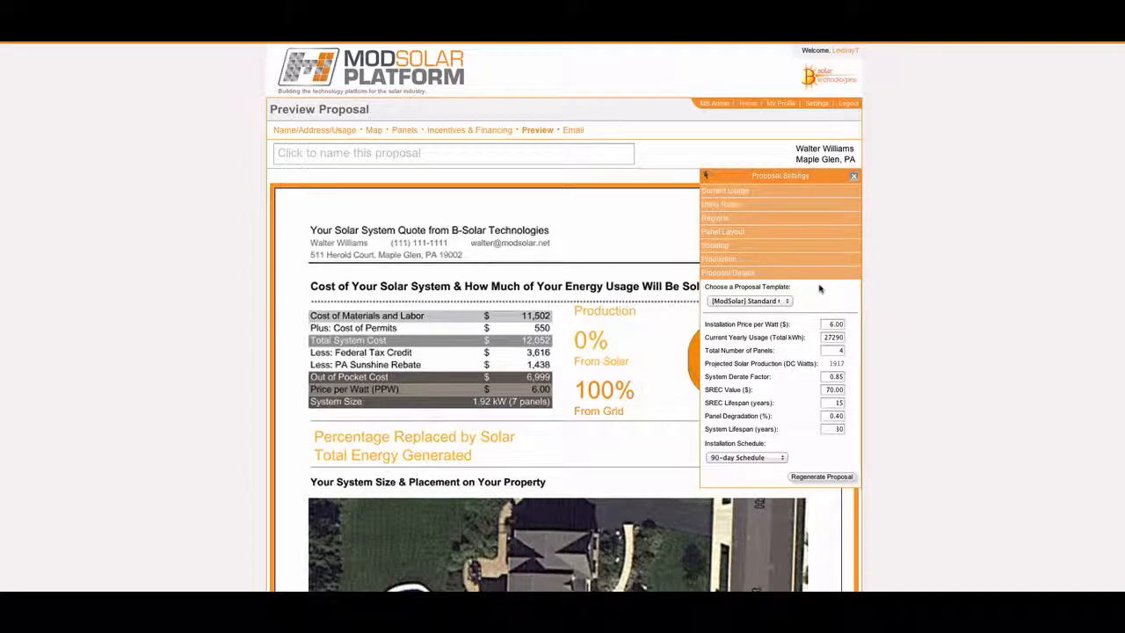
left_click(788, 302)
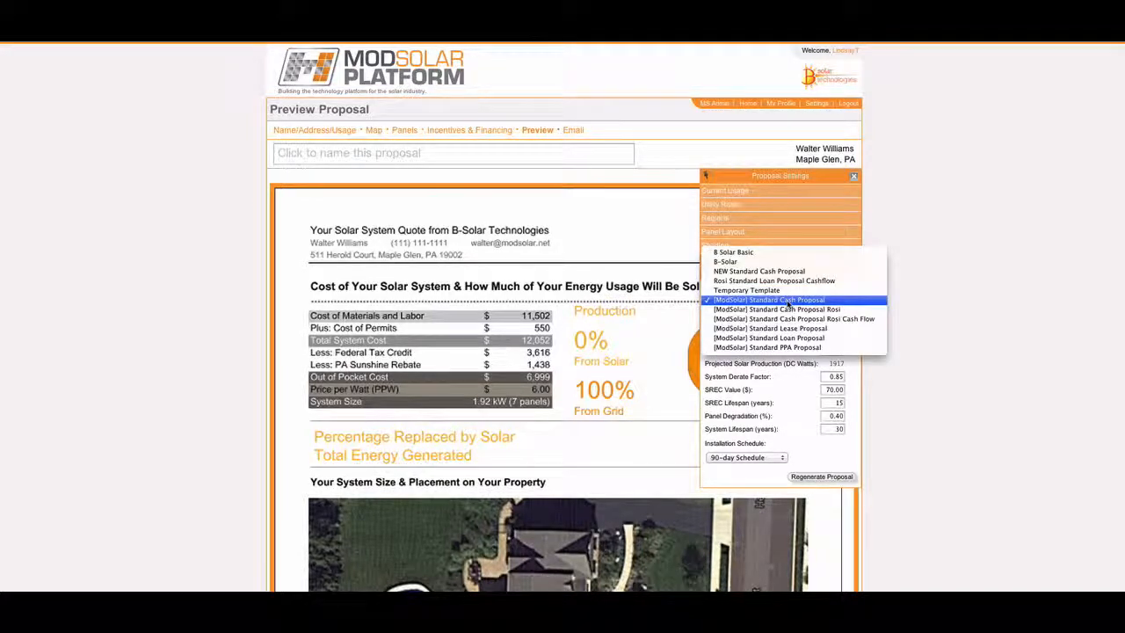
left_click(790, 302)
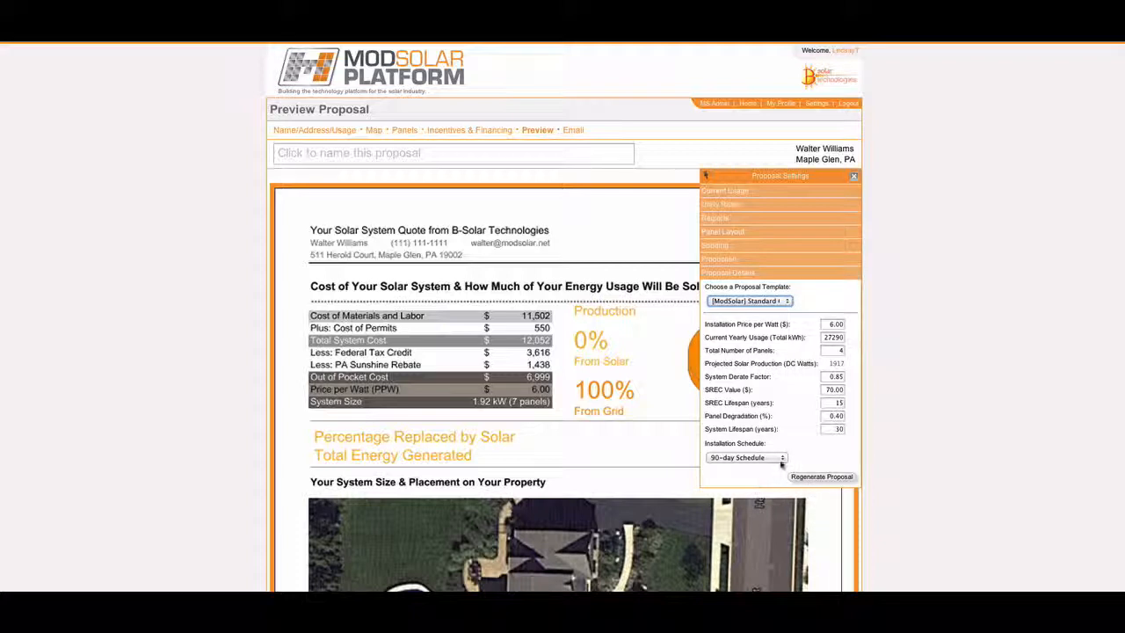
left_click(781, 465)
left_click(765, 459)
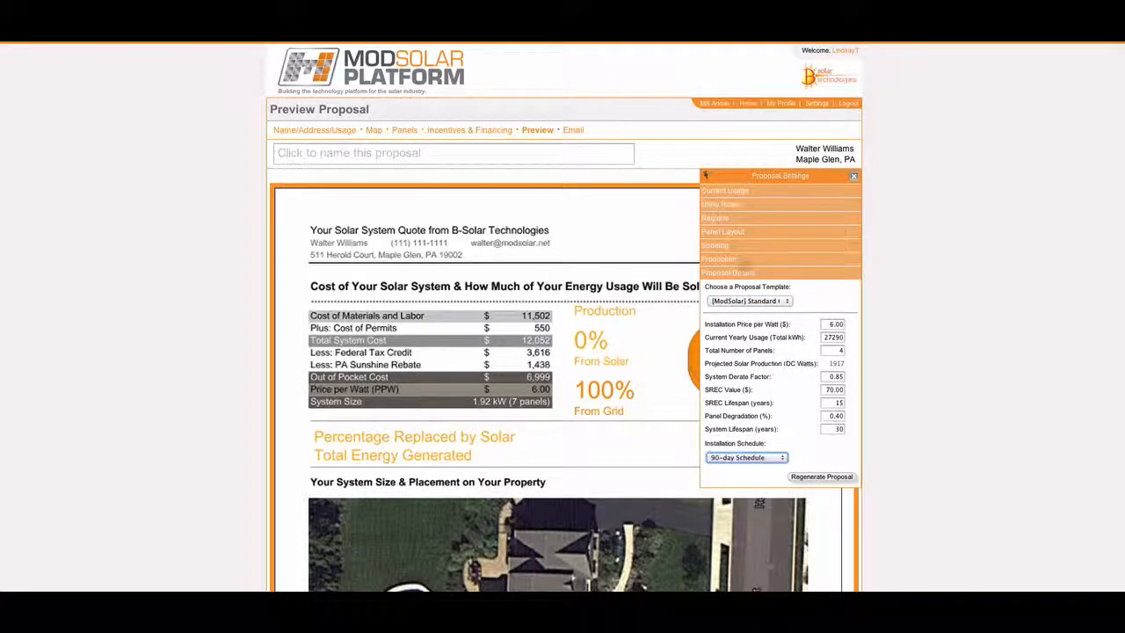
Review the proposal's shading and production values, and open its utility rates.
left_click(739, 248)
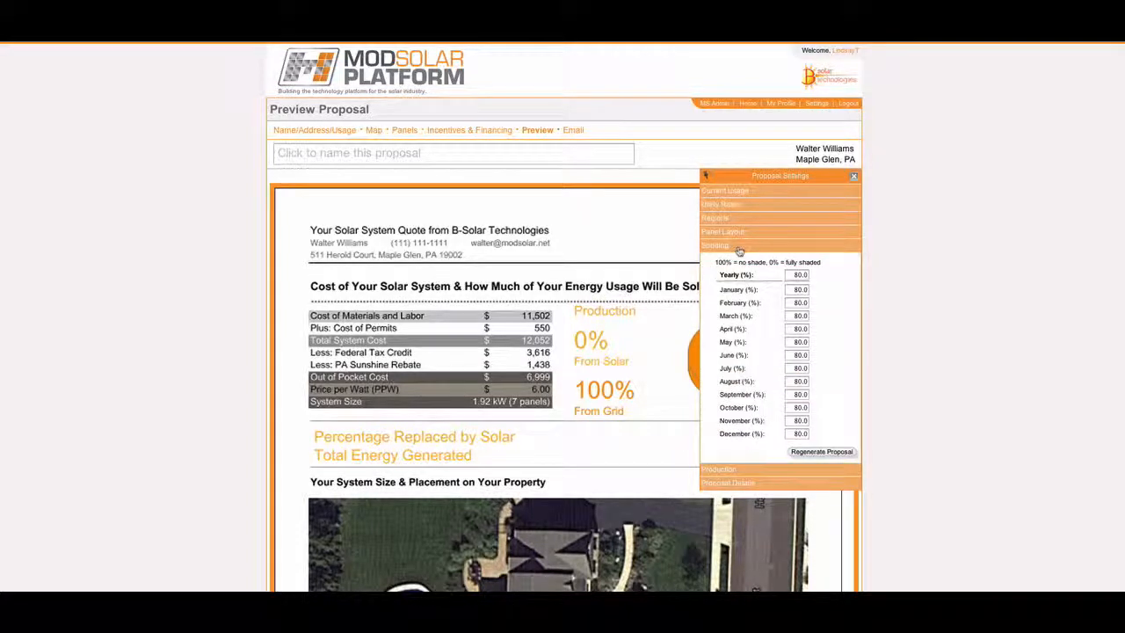
left_click(733, 469)
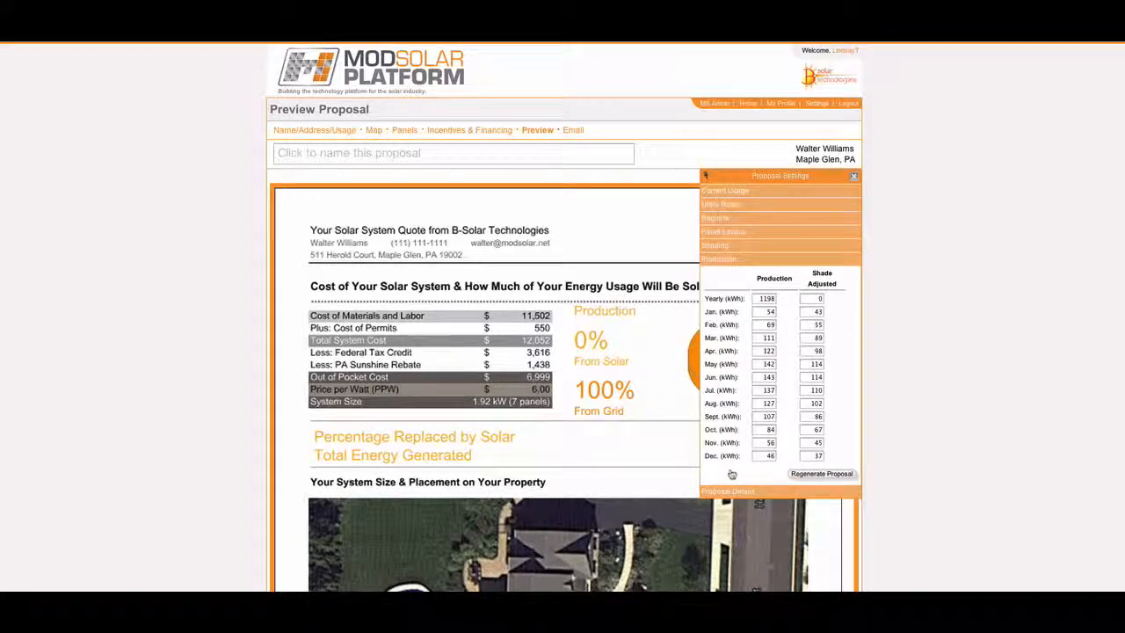
left_click(752, 206)
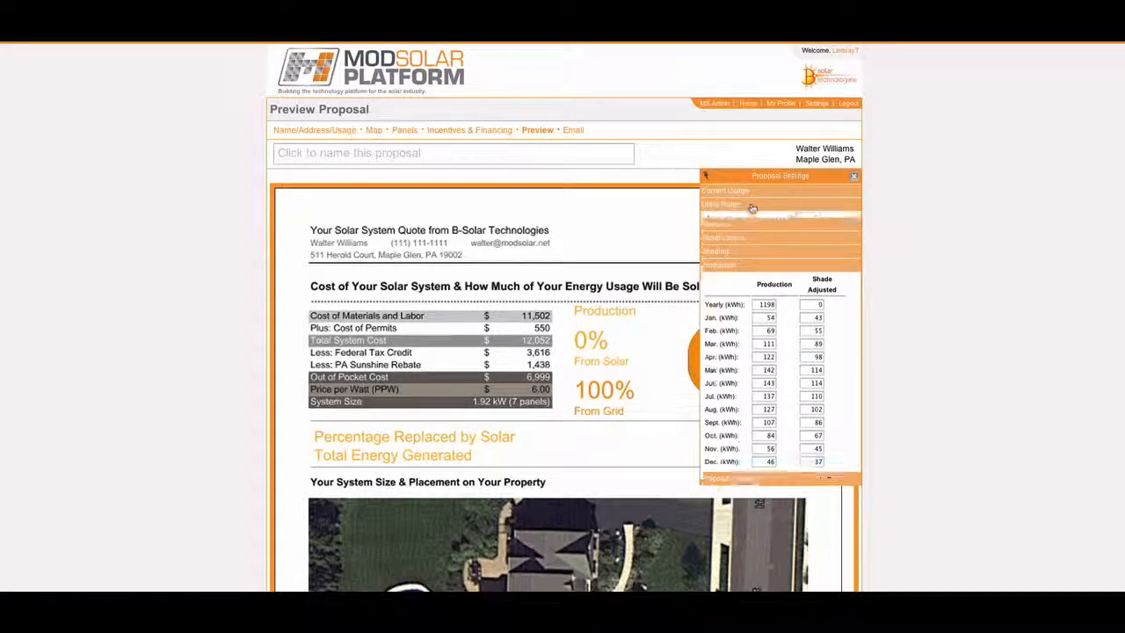